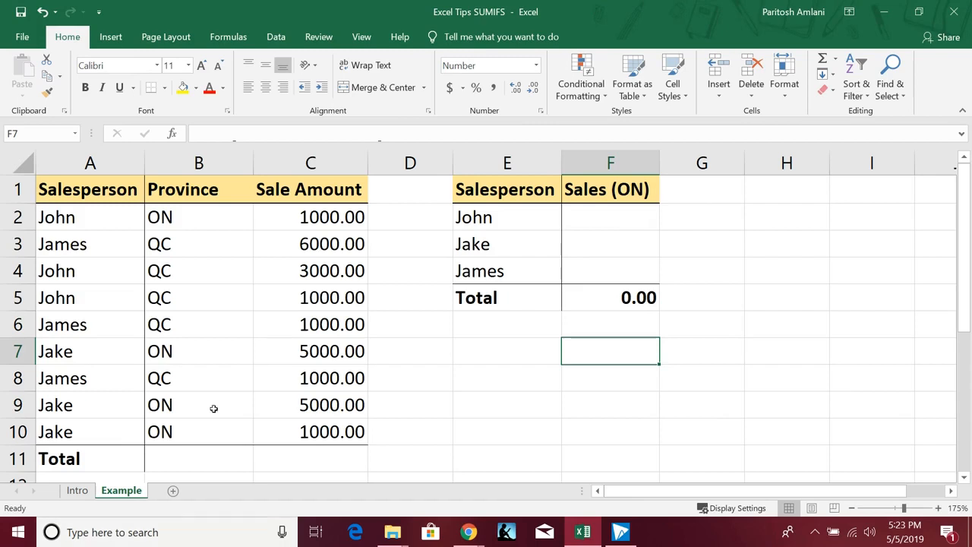
- Start a SUMIFS formula in F2 with sum range C2:C10, first criteria range A2:A10 and criterion E2
{"action": "left_click", "coordinate": [631, 209]}
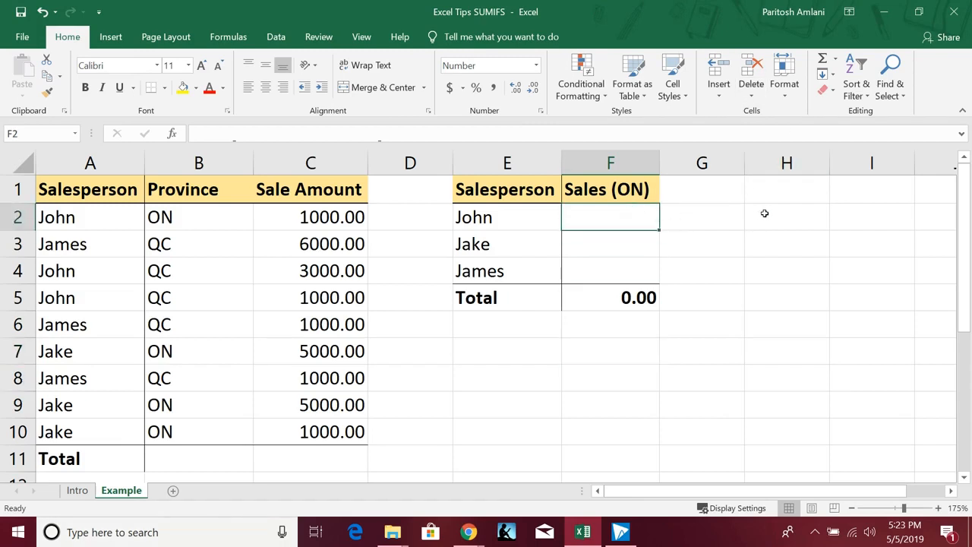
{"action": "type", "text": "=s"}
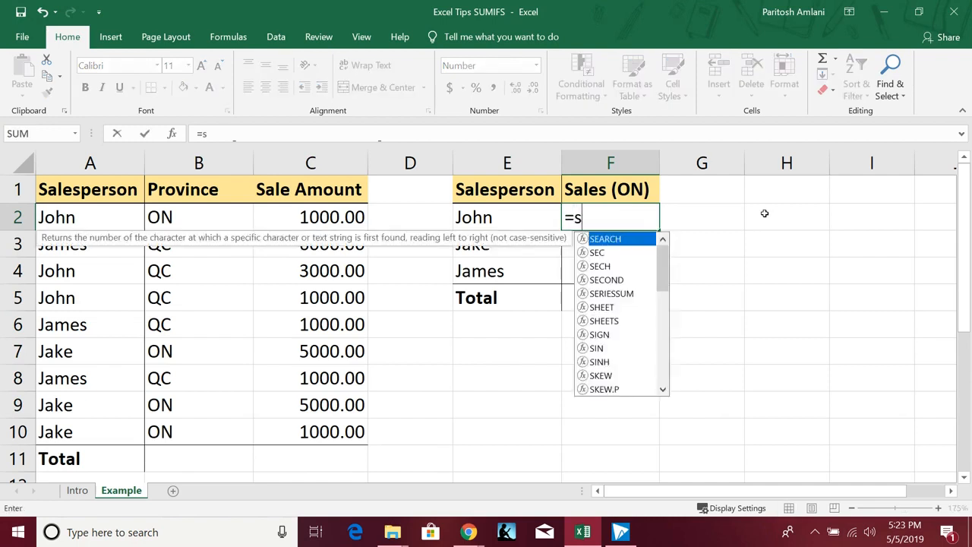
{"action": "type", "text": "umifs("}
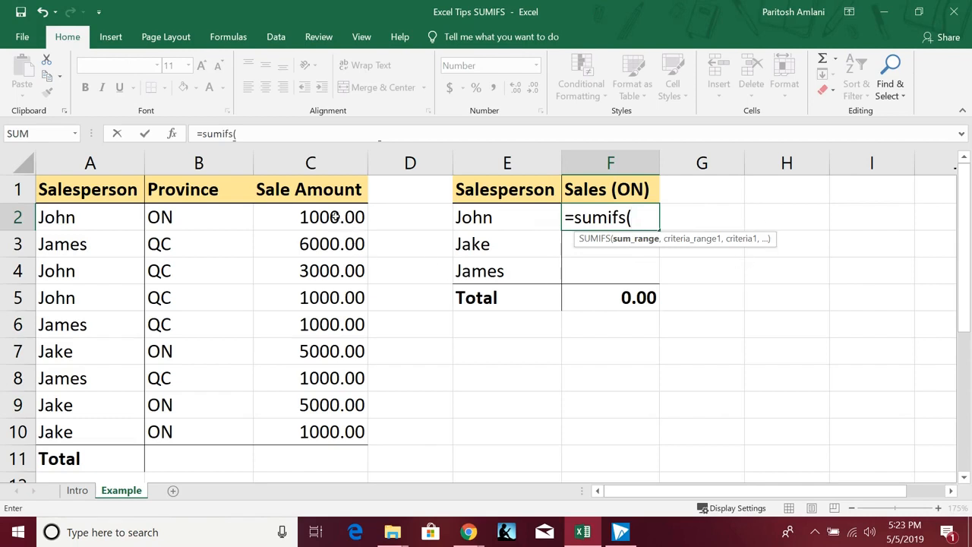
{"action": "left_click_drag", "start_coordinate": [335, 213], "coordinate": [309, 430]}
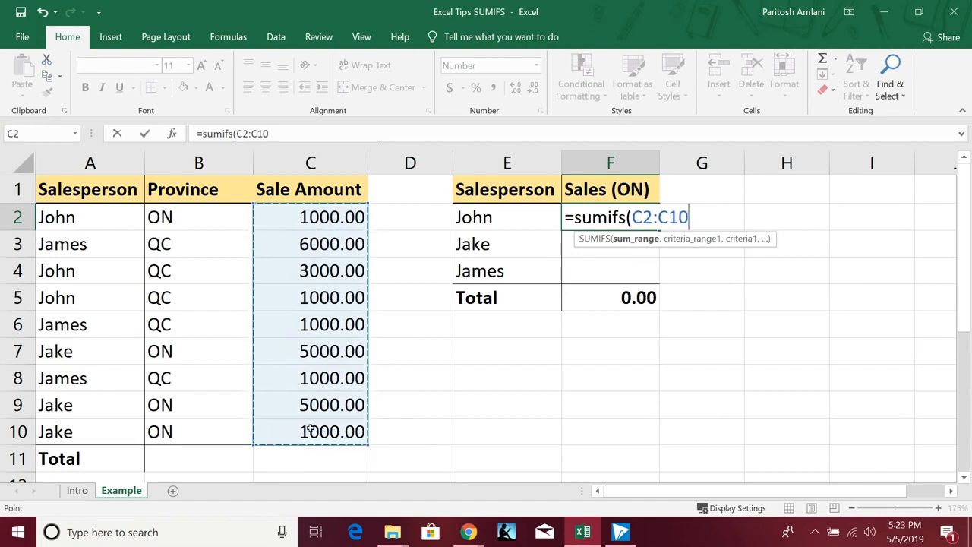
{"action": "type", "text": ")"}
{"action": "key", "text": "BackSpace"}
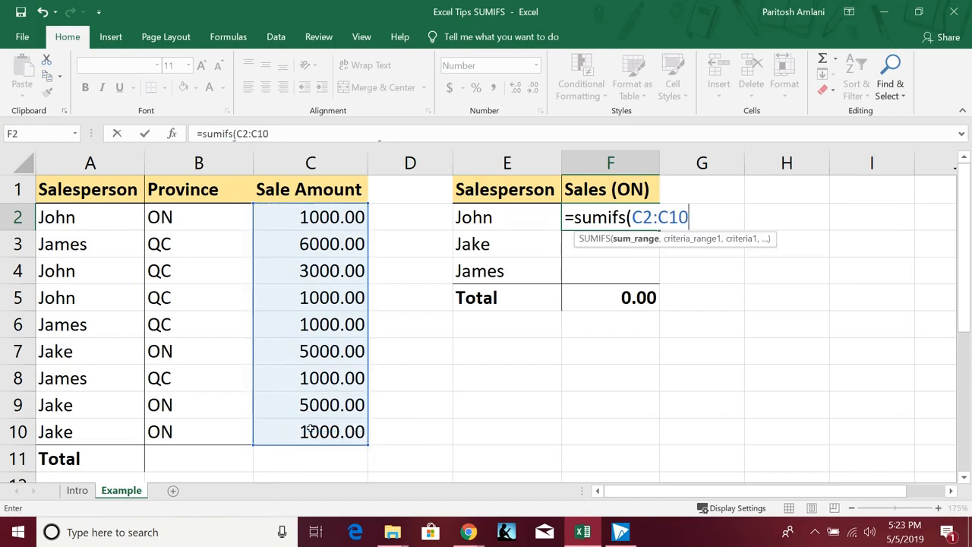
{"action": "type", "text": ","}
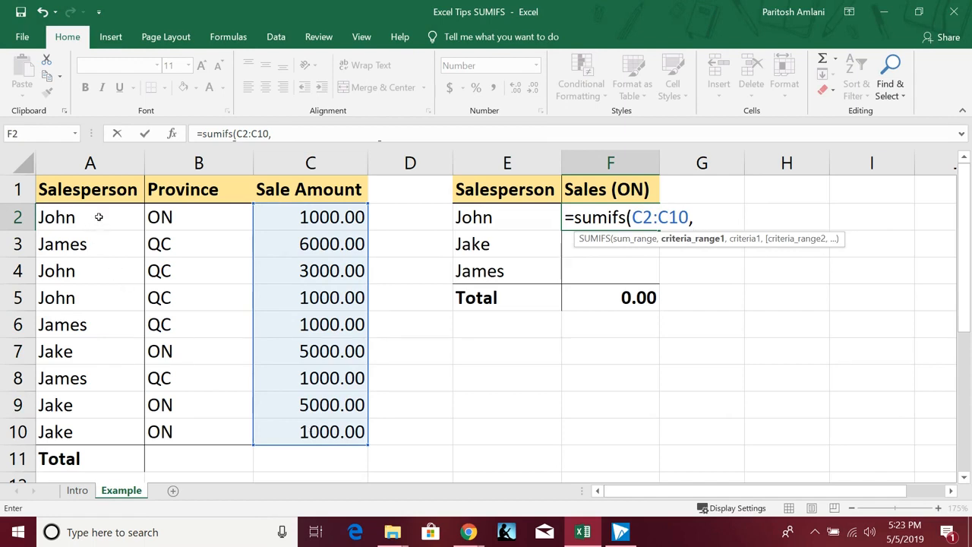
{"action": "left_click_drag", "start_coordinate": [98, 217], "coordinate": [56, 431]}
{"action": "type", "text": ","}
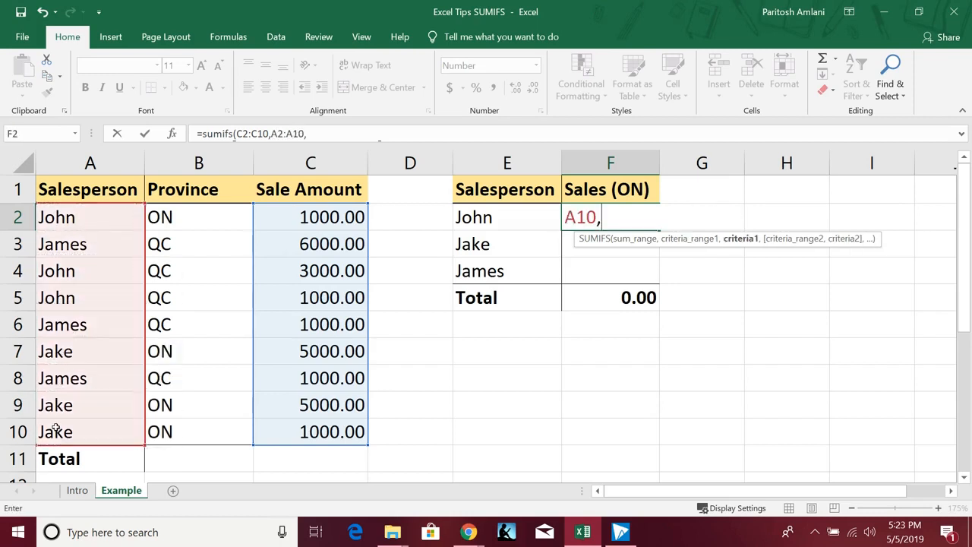
{"action": "left_click", "coordinate": [475, 220]}
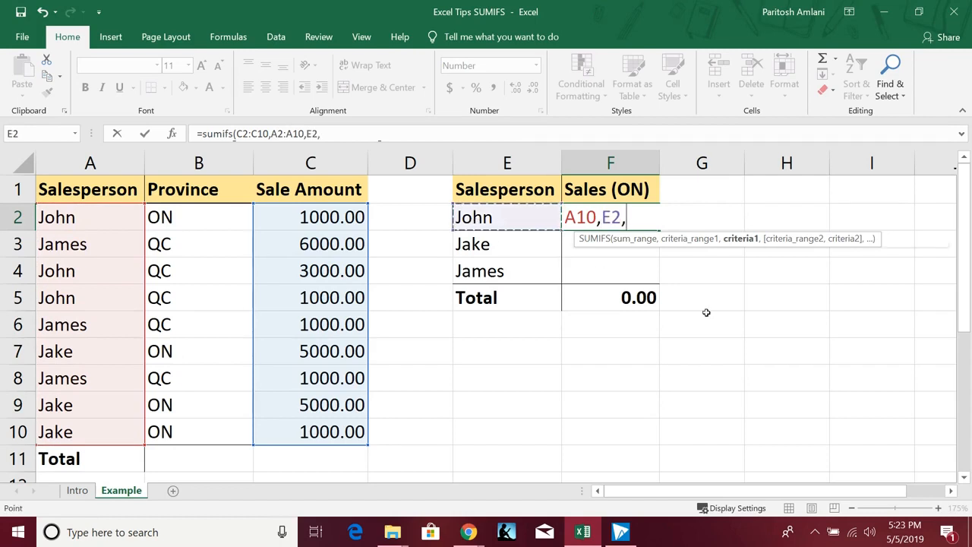
{"action": "type", "text": ","}
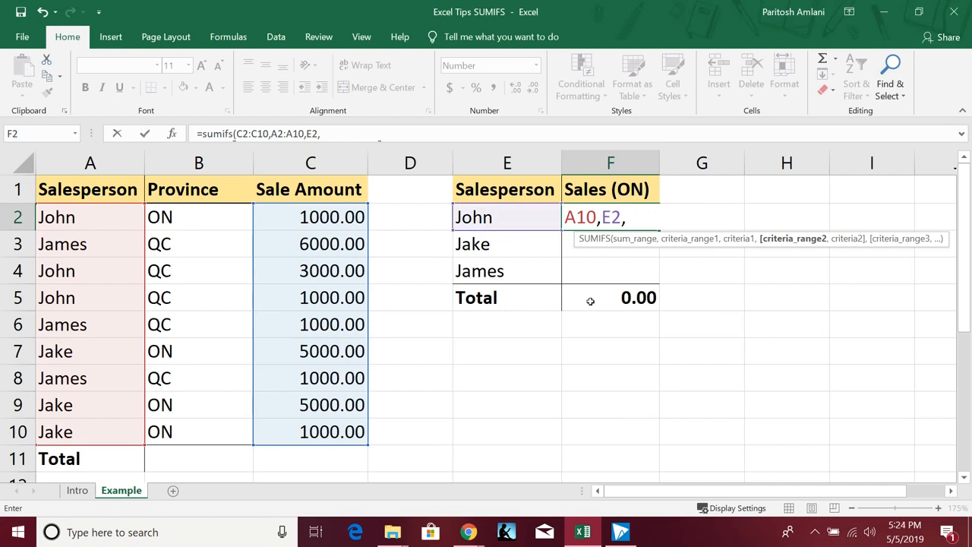
- Complete the F2 formula with second criteria range B2:B10 and the criterion "ON"
{"action": "left_click", "coordinate": [220, 221]}
{"action": "left_click_drag", "start_coordinate": [220, 229], "coordinate": [210, 425]}
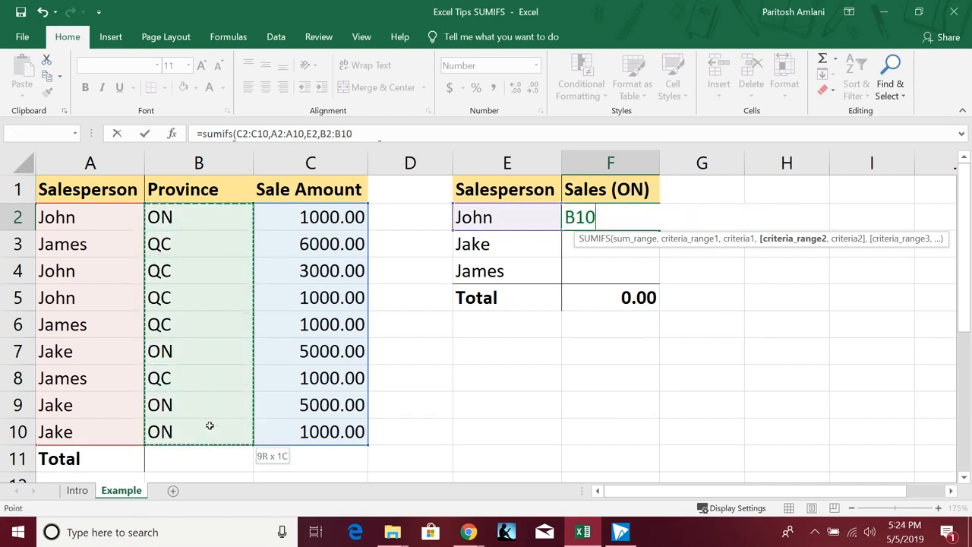
{"action": "type", "text": ",\"ON"}
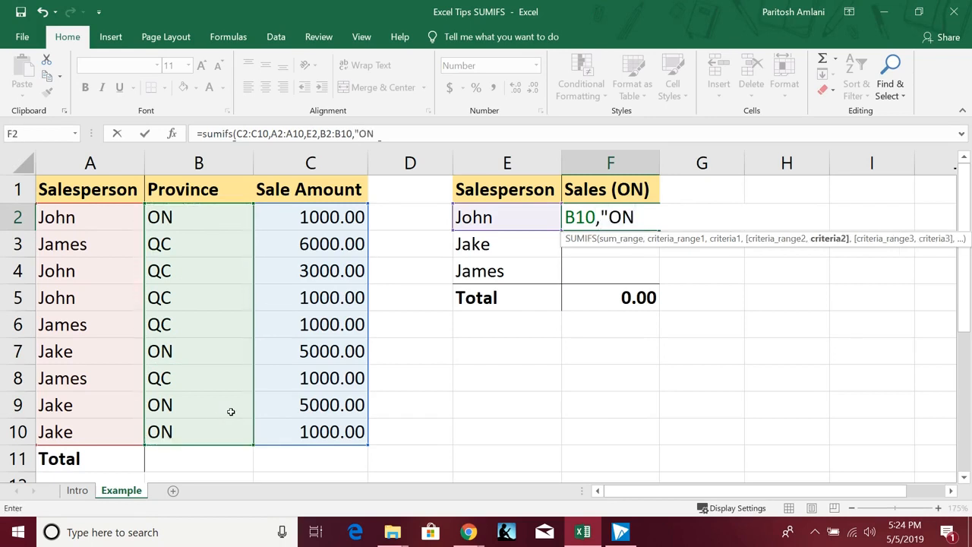
{"action": "type", "text": "\")"}
{"action": "key", "text": "Return"}
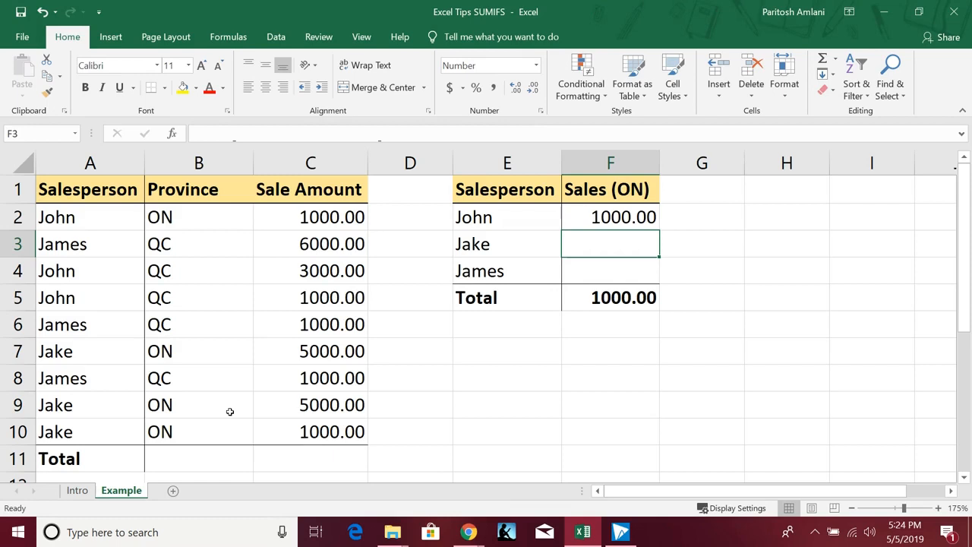
- Enter =SUMIFS(C2:C10,A2:A10,E3,B2:B10,"ON") in F3 for the second salesperson's Ontario sales
{"action": "type", "text": "=s"}
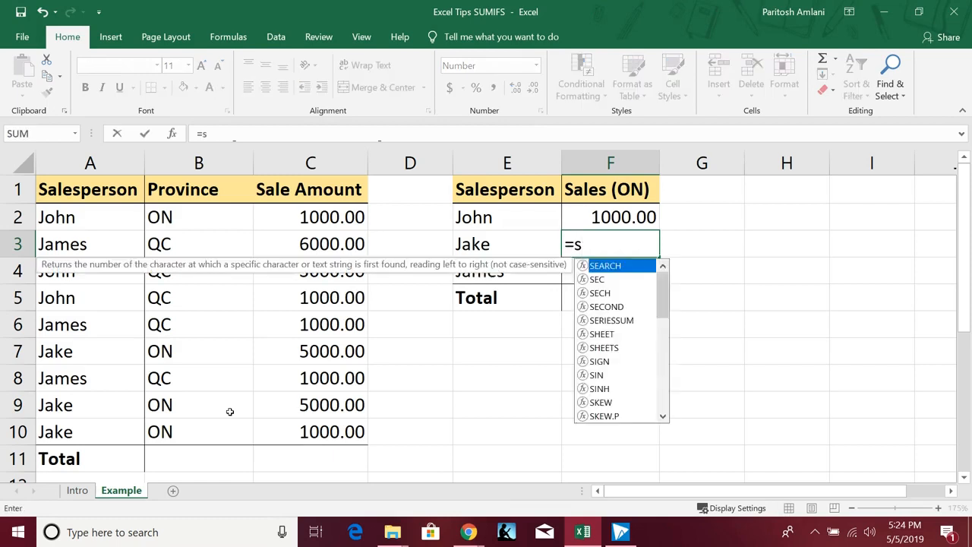
{"action": "type", "text": "umifs("}
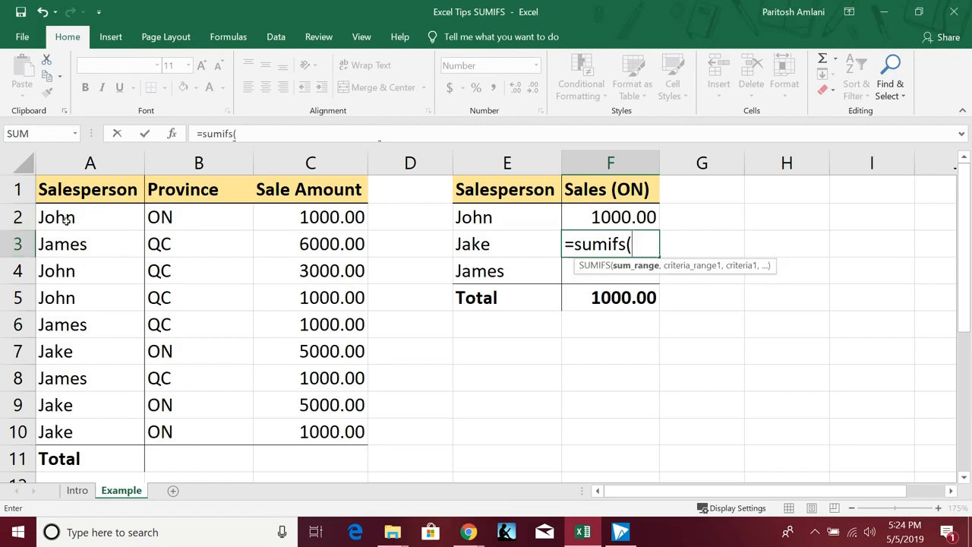
{"action": "left_click_drag", "start_coordinate": [296, 219], "coordinate": [308, 417]}
{"action": "type", "text": ","}
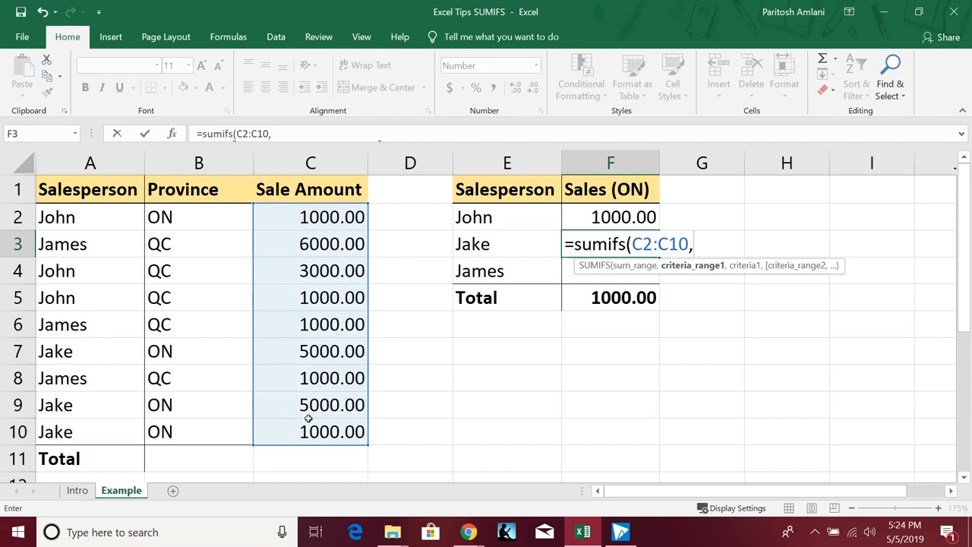
{"action": "left_click_drag", "start_coordinate": [90, 216], "coordinate": [99, 428]}
{"action": "type", "text": ","}
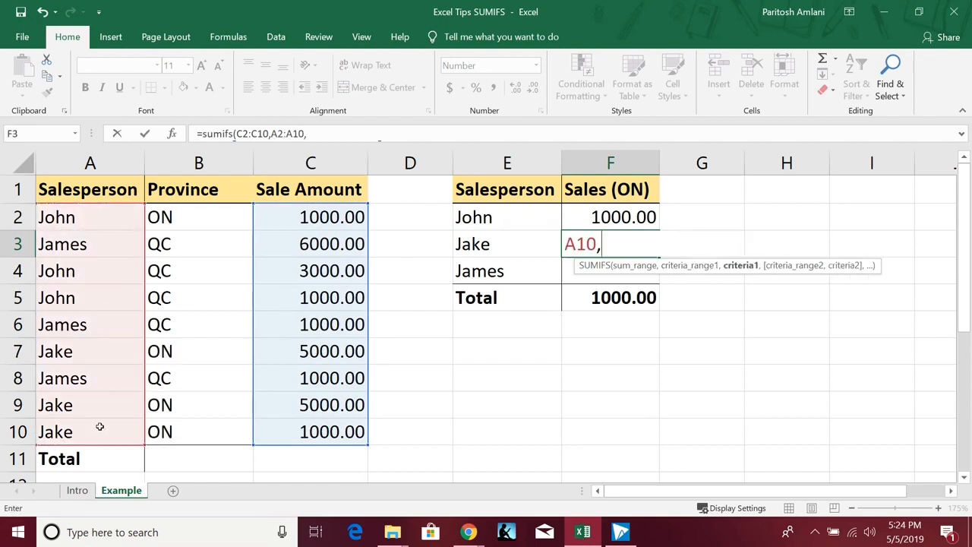
{"action": "left_click", "coordinate": [528, 250]}
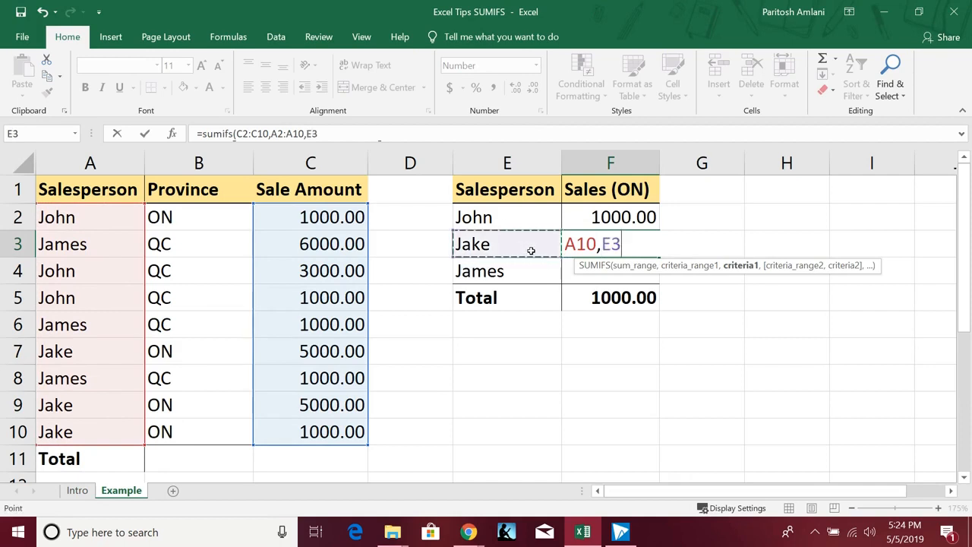
{"action": "type", "text": ","}
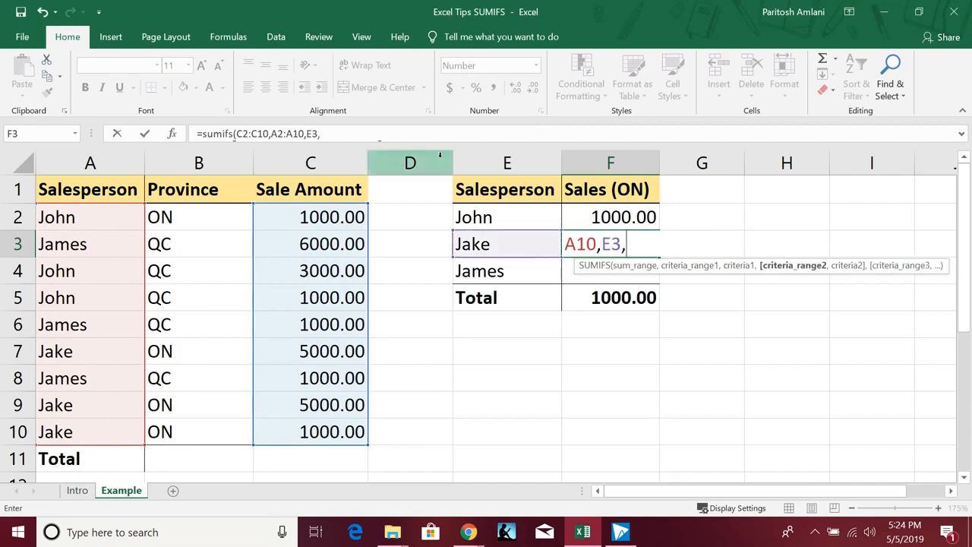
{"action": "left_click_drag", "start_coordinate": [191, 217], "coordinate": [184, 426]}
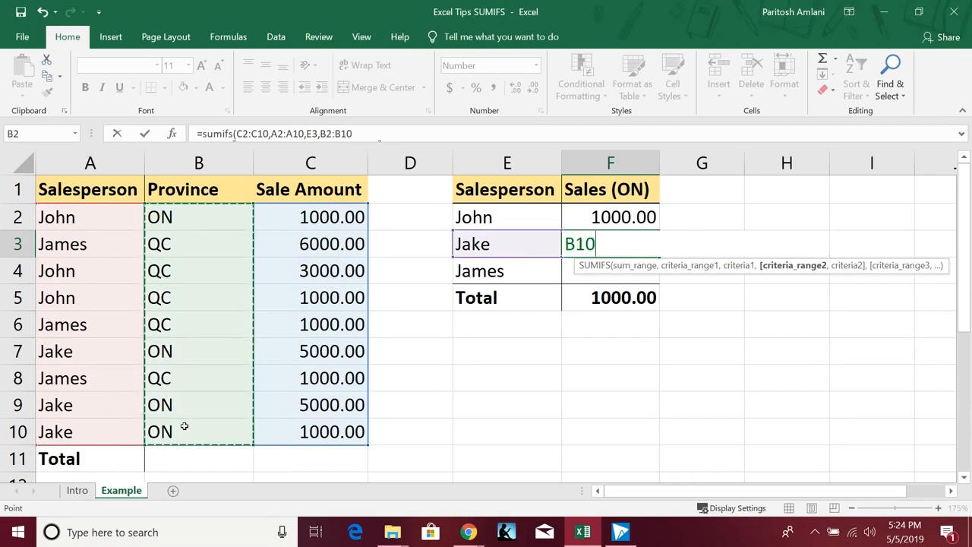
{"action": "type", "text": ","}
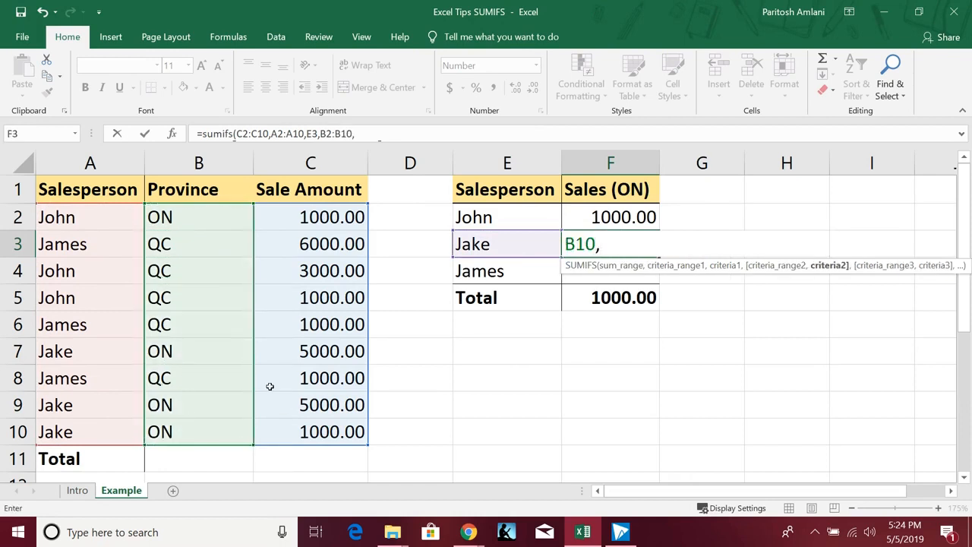
{"action": "type", "text": "\"ON\")"}
{"action": "key", "text": "Return"}
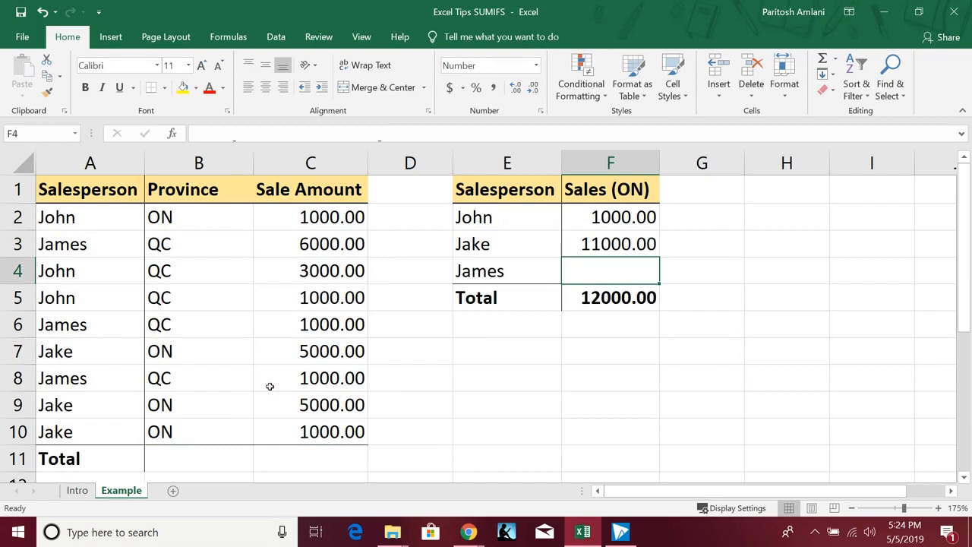
- Try to enter a SUMIFS formula in F4 using C2:C10, A2:A10, E4, and B2:B10 directly followed by "ON"
{"action": "type", "text": "="}
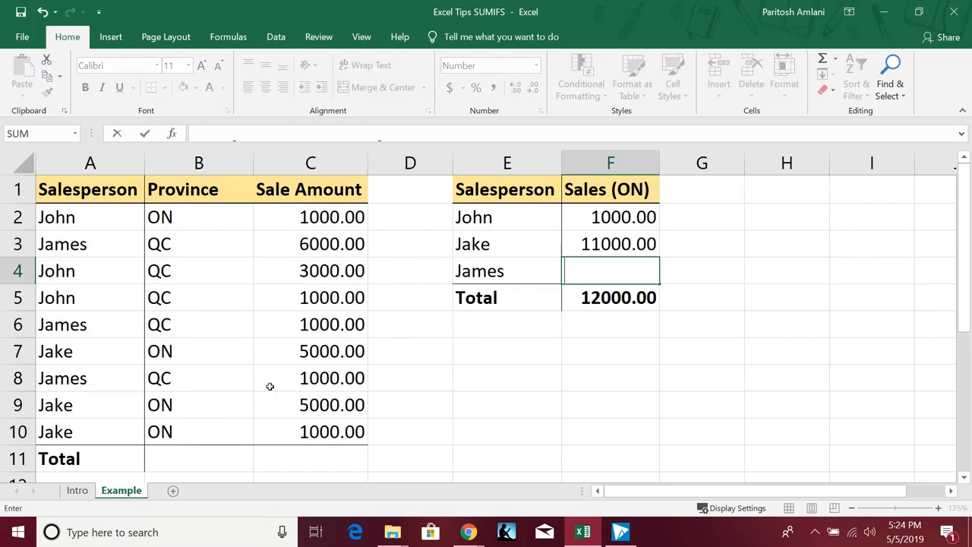
{"action": "type", "text": "sumifs"}
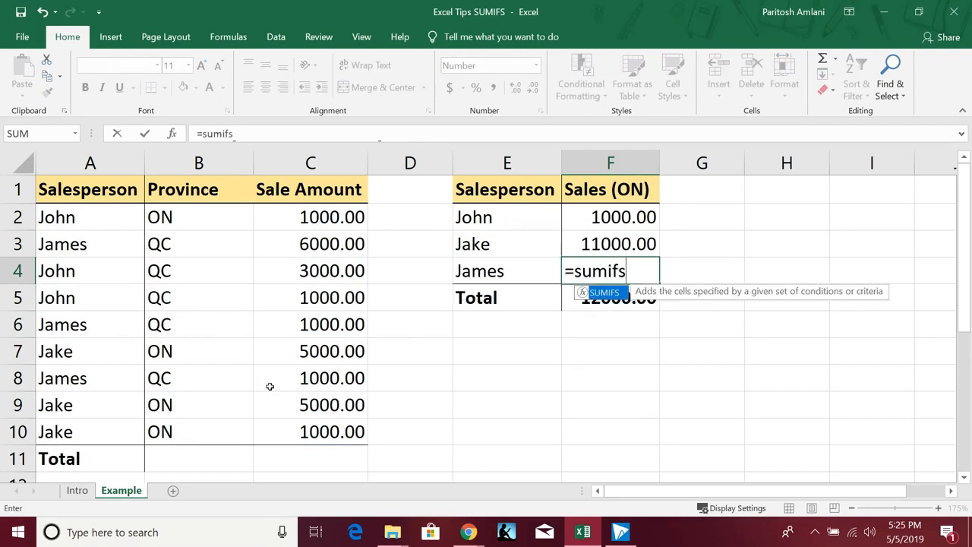
{"action": "type", "text": "("}
{"action": "left_click_drag", "start_coordinate": [322, 218], "coordinate": [307, 424]}
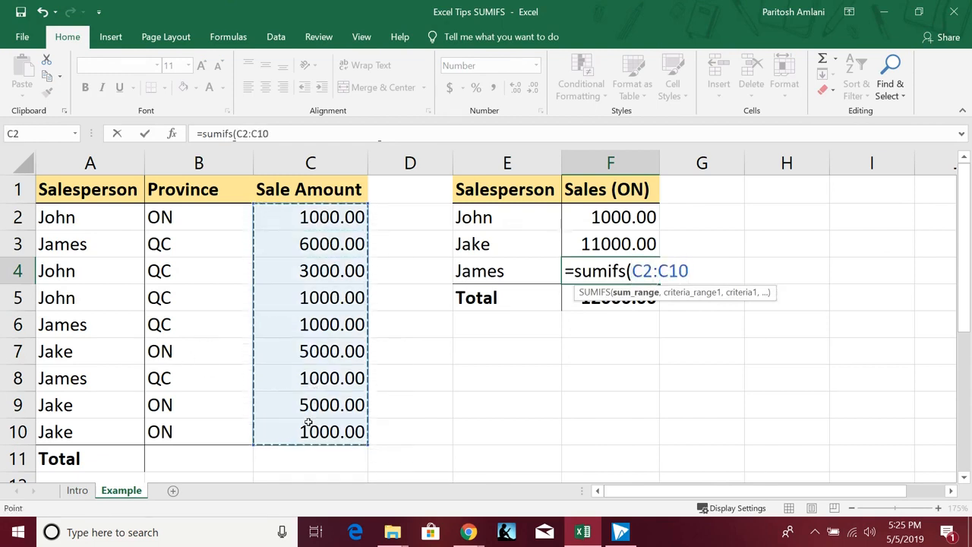
{"action": "type", "text": ","}
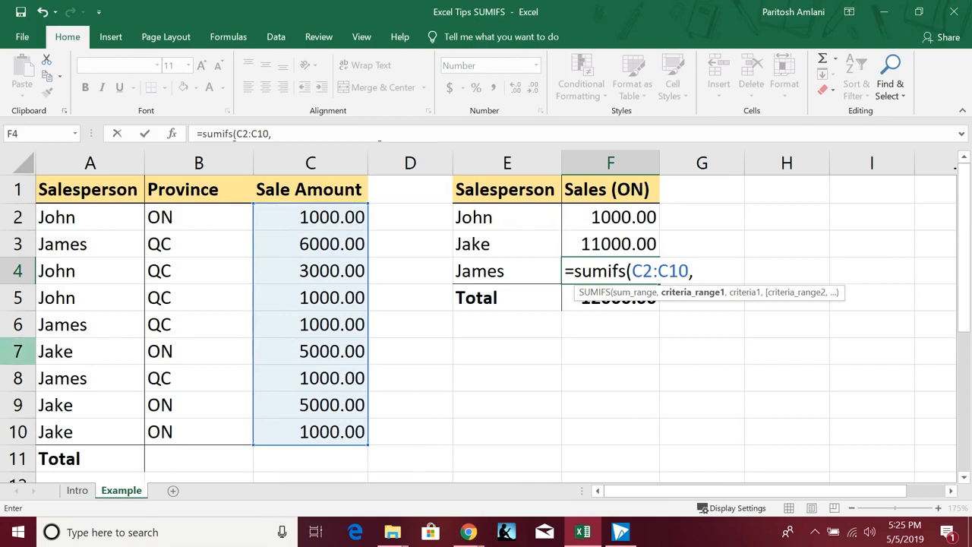
{"action": "left_click_drag", "start_coordinate": [84, 218], "coordinate": [62, 429]}
{"action": "type", "text": ","}
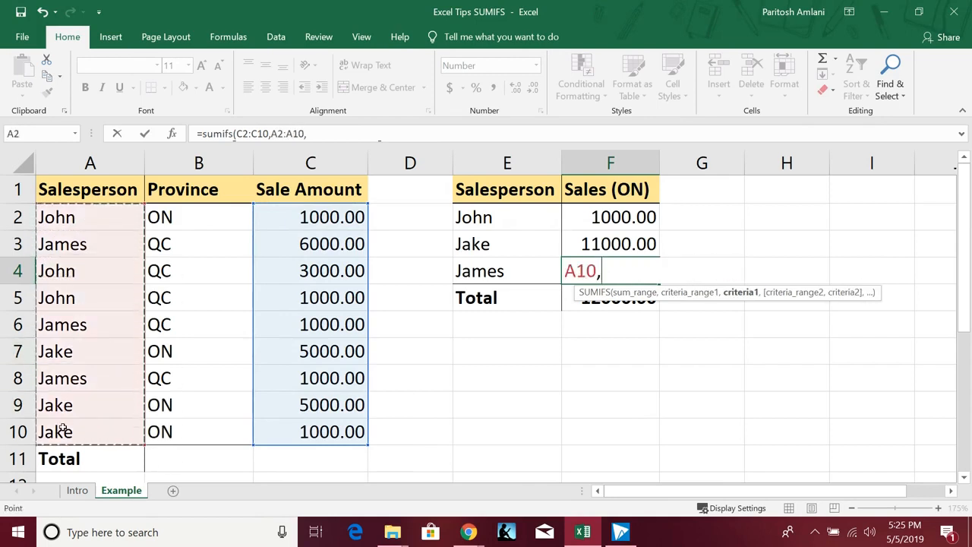
{"action": "left_click", "coordinate": [469, 274]}
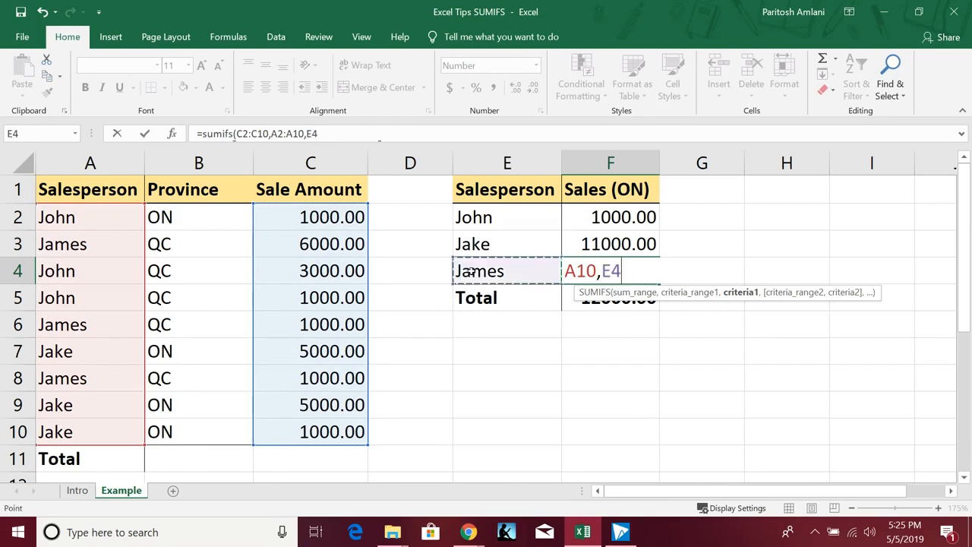
{"action": "type", "text": ","}
{"action": "left_click_drag", "start_coordinate": [163, 217], "coordinate": [155, 430]}
{"action": "type", "text": "\"ON\")"}
{"action": "key", "text": "Return"}
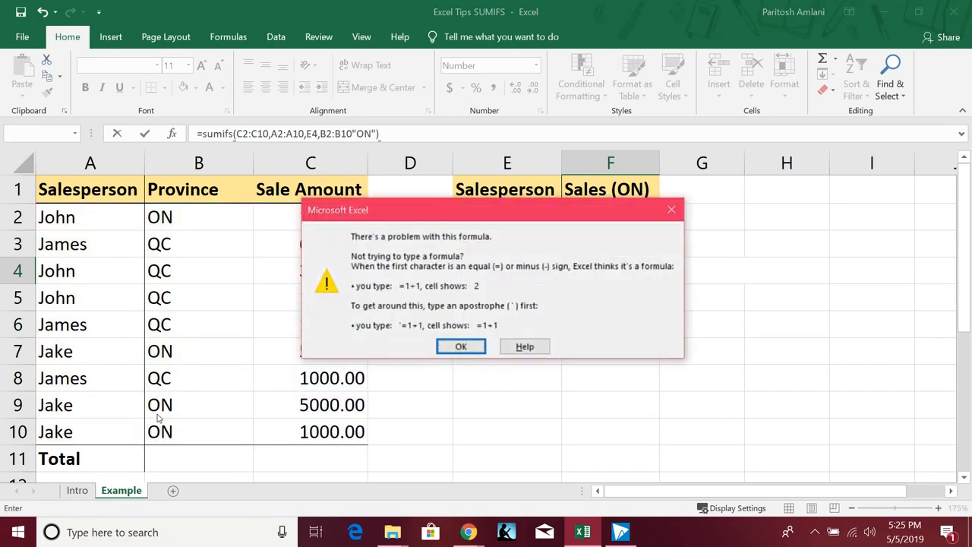
- Correct the F4 formula by adding the missing comma between B2:B10 and "ON"
{"action": "left_click", "coordinate": [460, 346]}
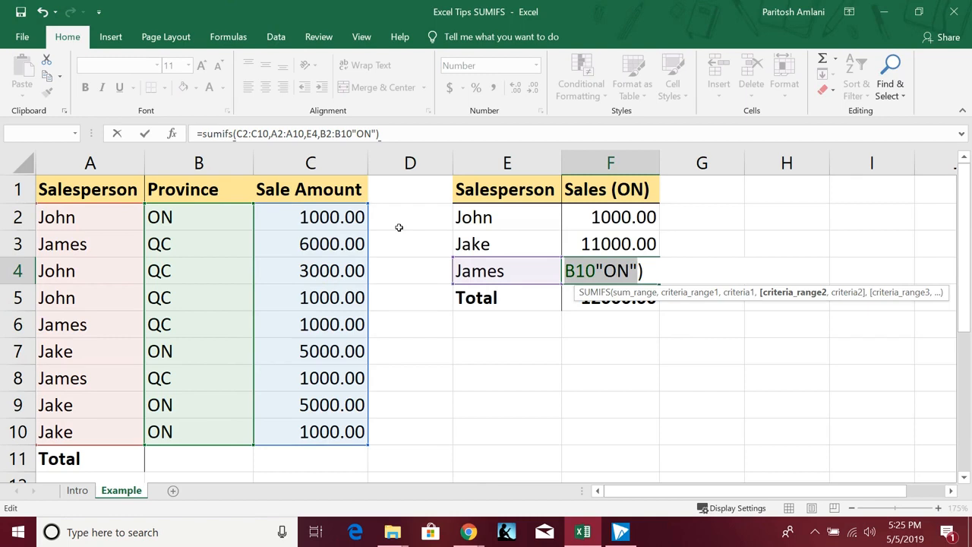
{"action": "left_click", "coordinate": [353, 134]}
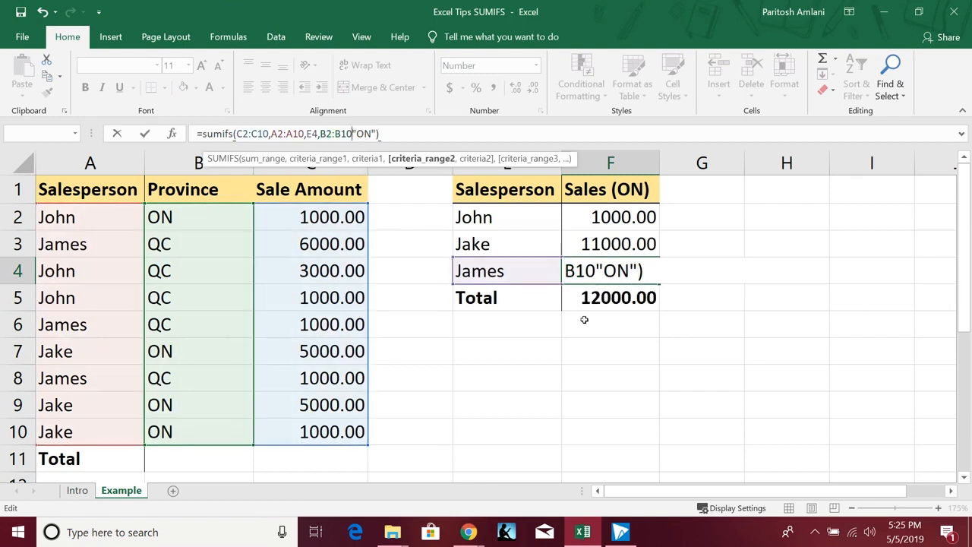
{"action": "type", "text": ","}
{"action": "key", "text": "Return"}
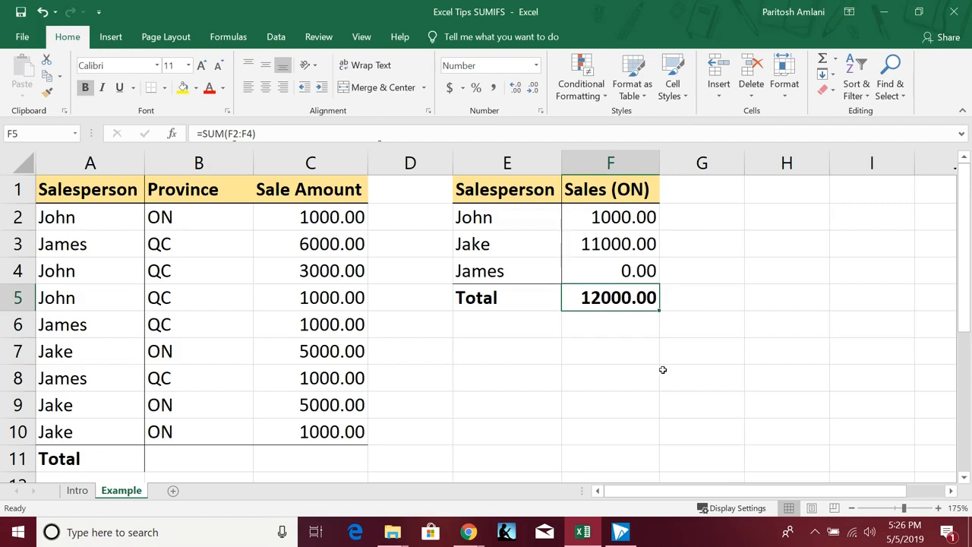
- Enter a cross-check formula in F7, =SUMIF(B2:B10,"ON",C2:C10), to sum all Ontario sales
{"action": "left_click", "coordinate": [607, 353]}
{"action": "type", "text": "=su"}
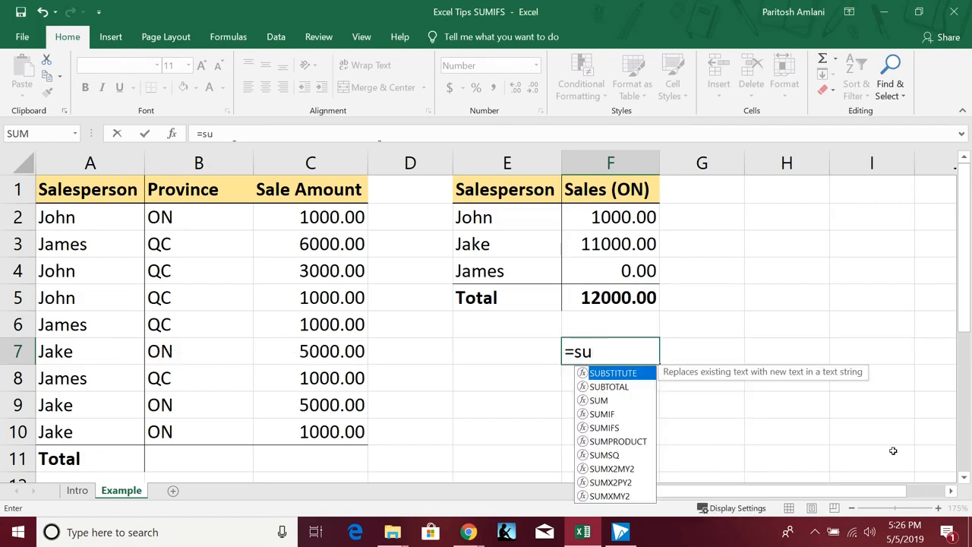
{"action": "type", "text": "m"}
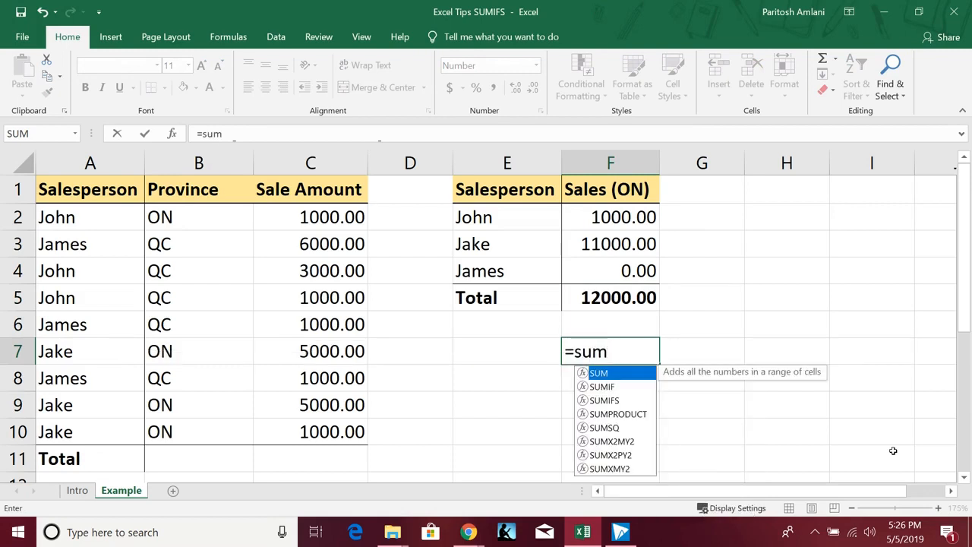
{"action": "type", "text": "if("}
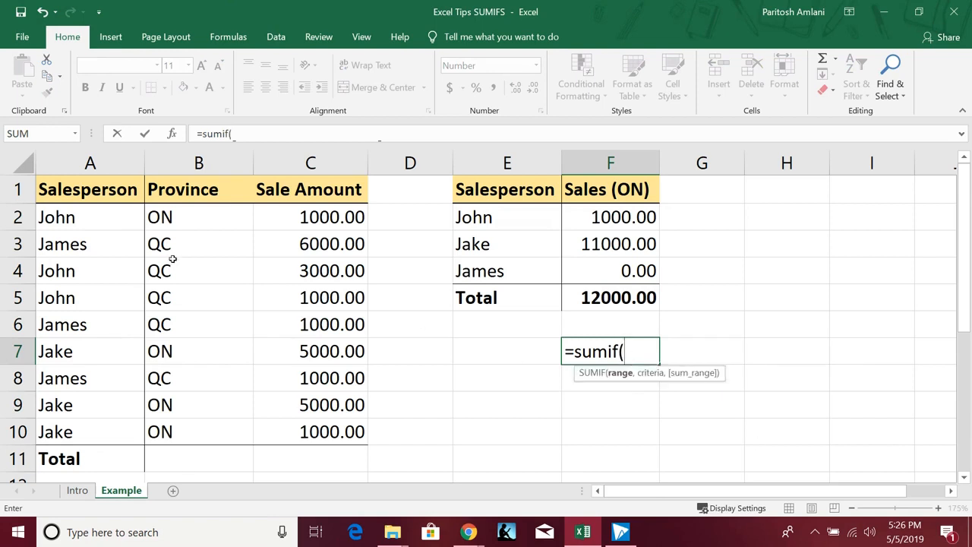
{"action": "left_click_drag", "start_coordinate": [190, 215], "coordinate": [186, 356]}
{"action": "left_click_drag", "start_coordinate": [182, 421], "coordinate": [183, 423]}
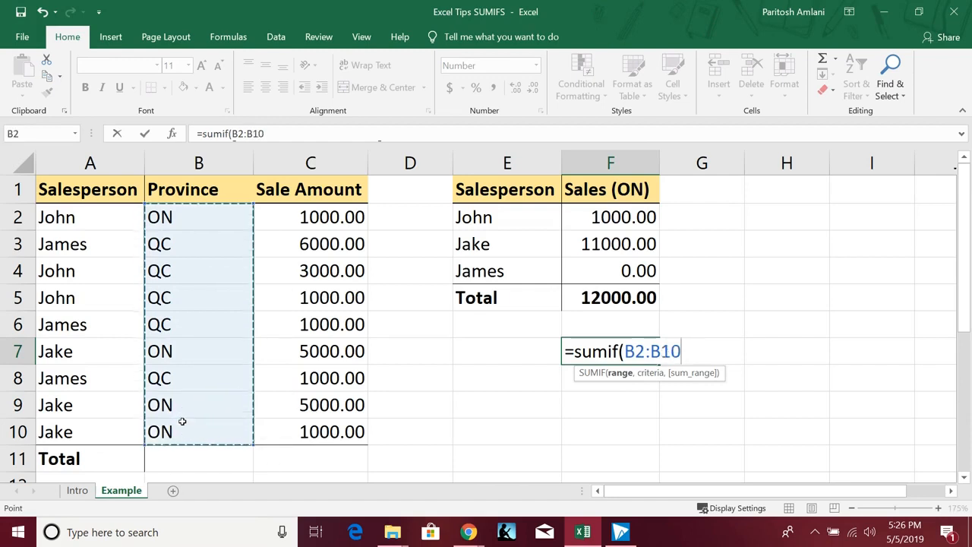
{"action": "type", "text": ",\"OM"}
{"action": "key", "text": "BackSpace"}
{"action": "type", "text": "N\","}
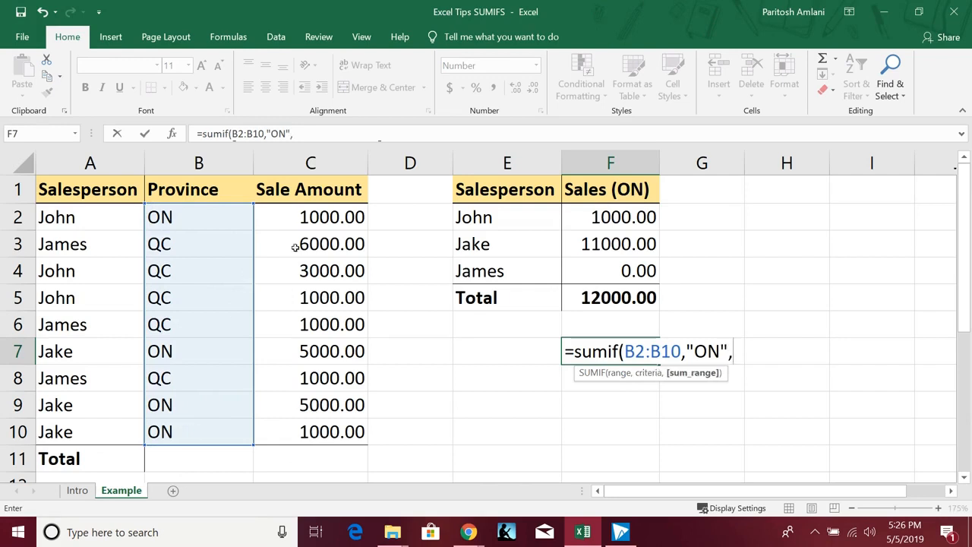
{"action": "left_click_drag", "start_coordinate": [320, 216], "coordinate": [315, 429]}
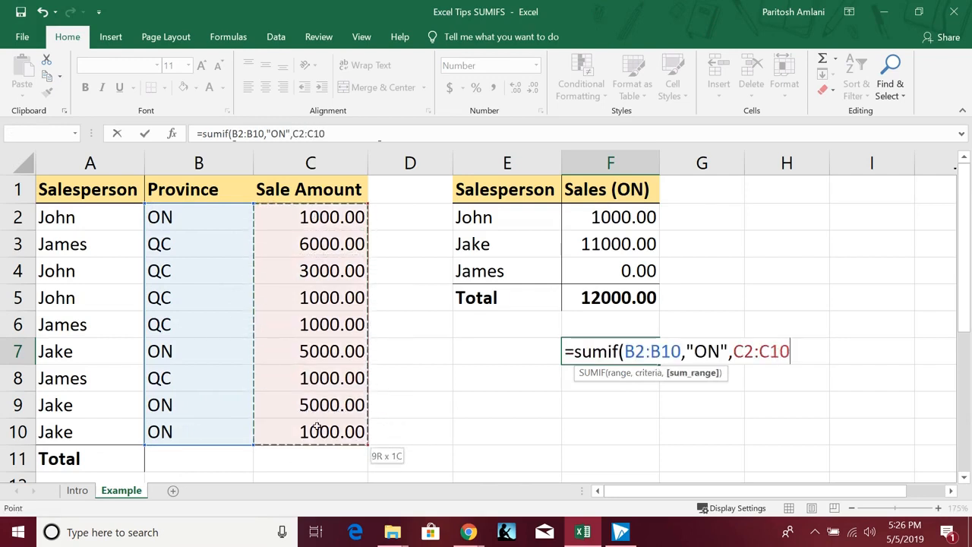
{"action": "key", "text": "Return"}
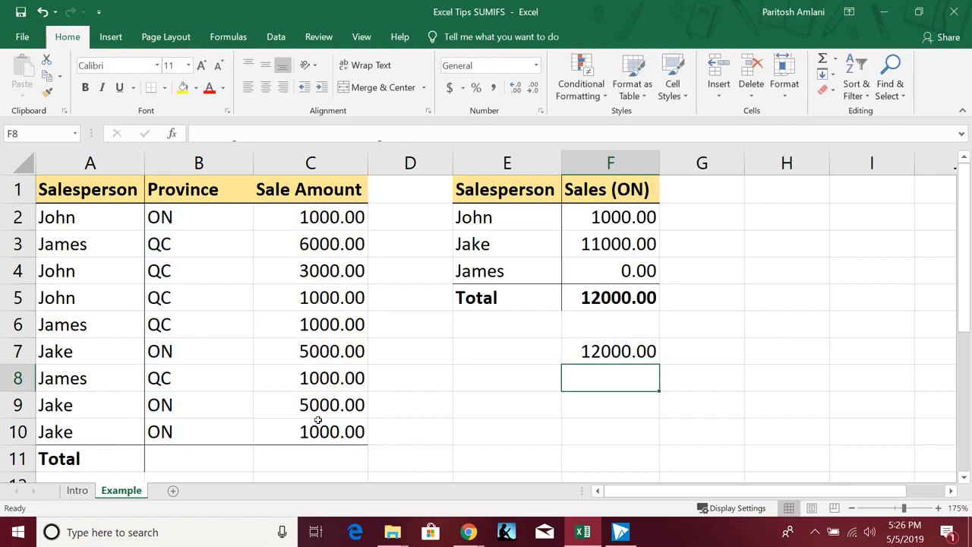